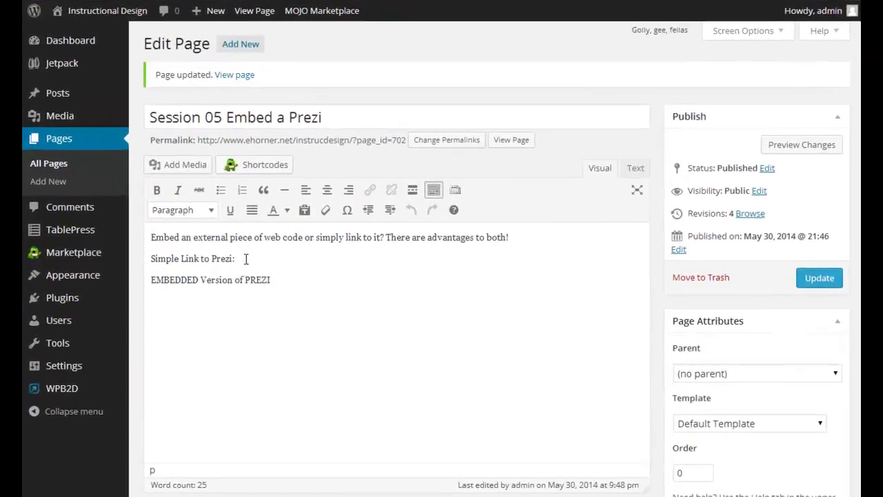
- Place the cursor after 'Simple Link to Prezi:' and switch to the Primary Website prezi tab
click(246, 258)
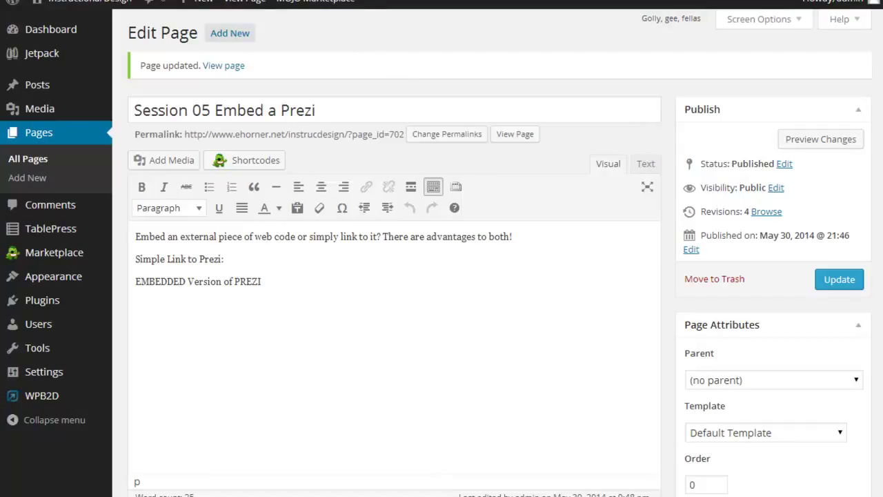
key(ctrl+Tab)
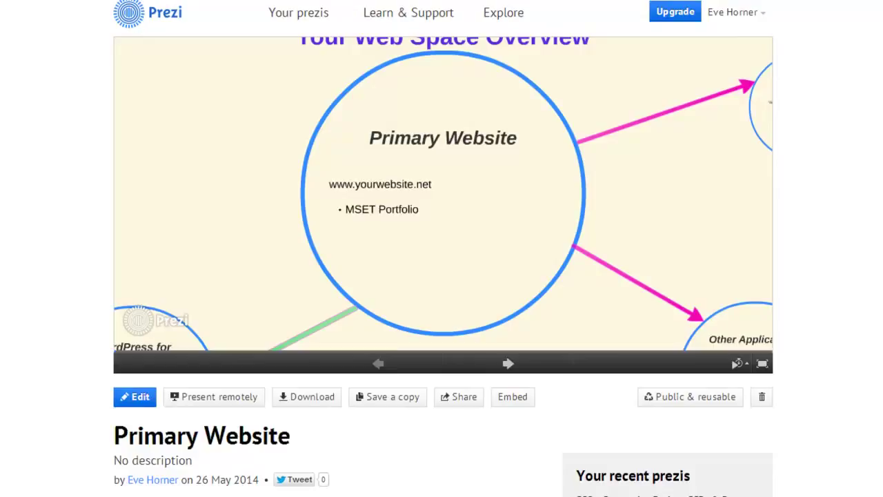
- Copy the Primary Website prezi's public share link, then close the Share dialog
click(466, 400)
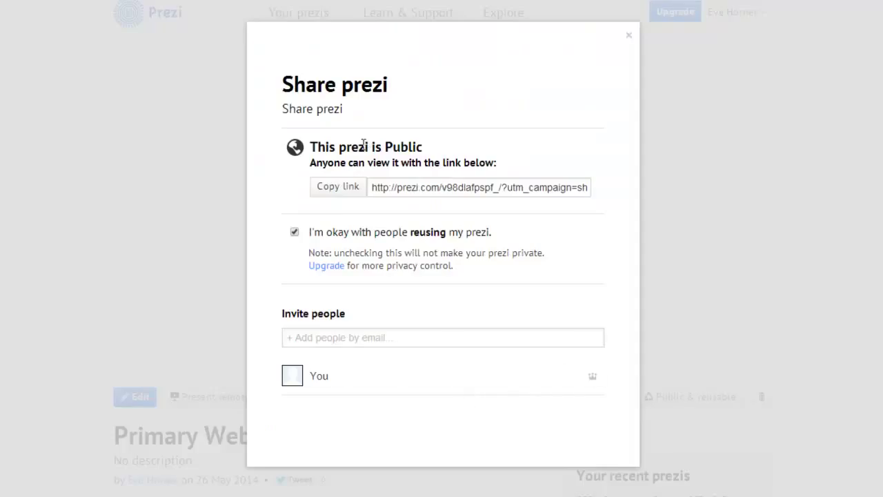
click(343, 190)
click(347, 192)
click(630, 35)
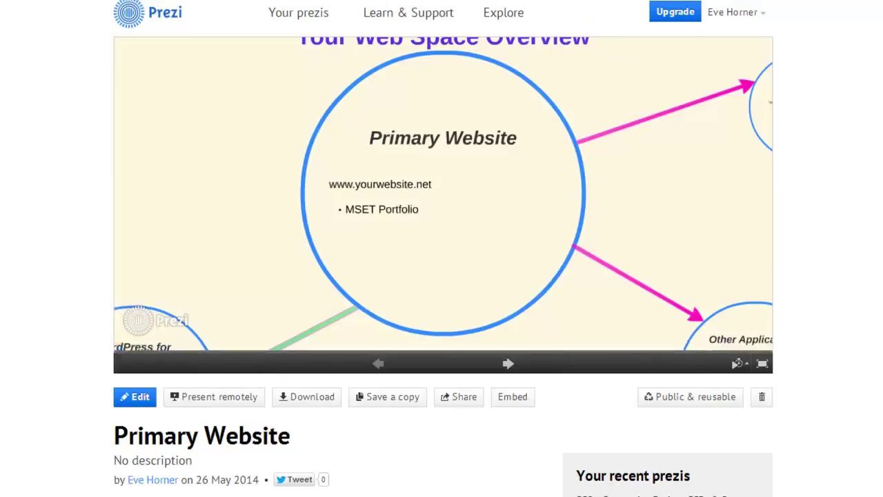
- Back in WordPress, link 'Simple Link to Prezi:' to the copied prezi URL and update the page
key(ctrl+Tab)
drag(226, 258, 131, 260)
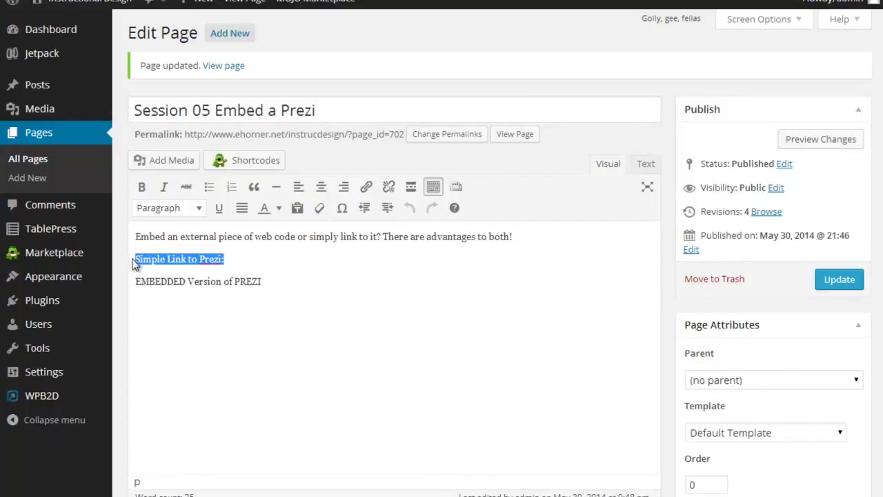
click(366, 188)
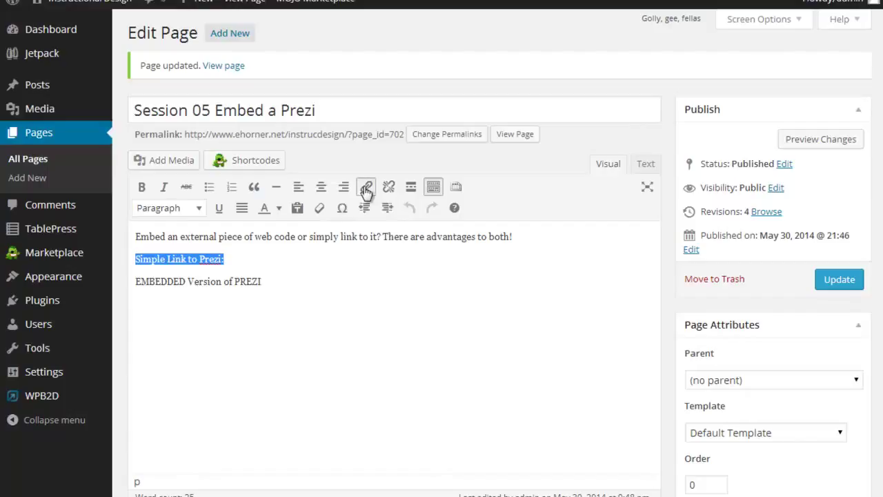
key(ctrl+v)
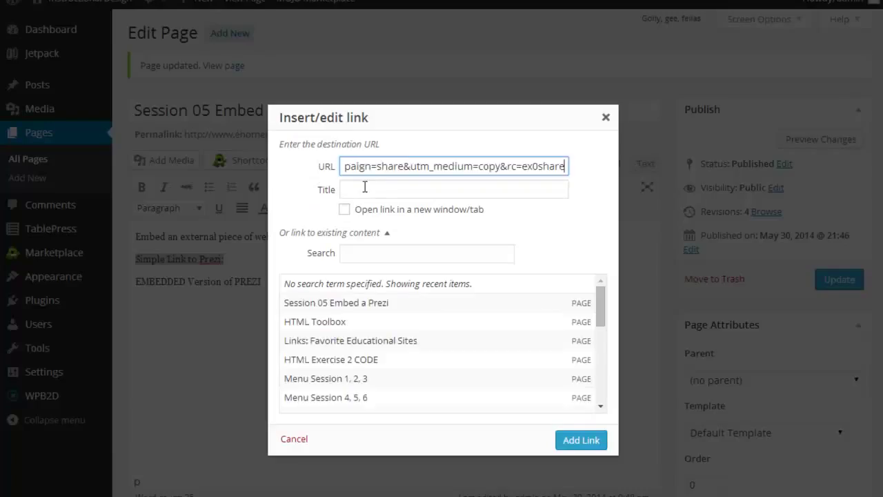
click(591, 441)
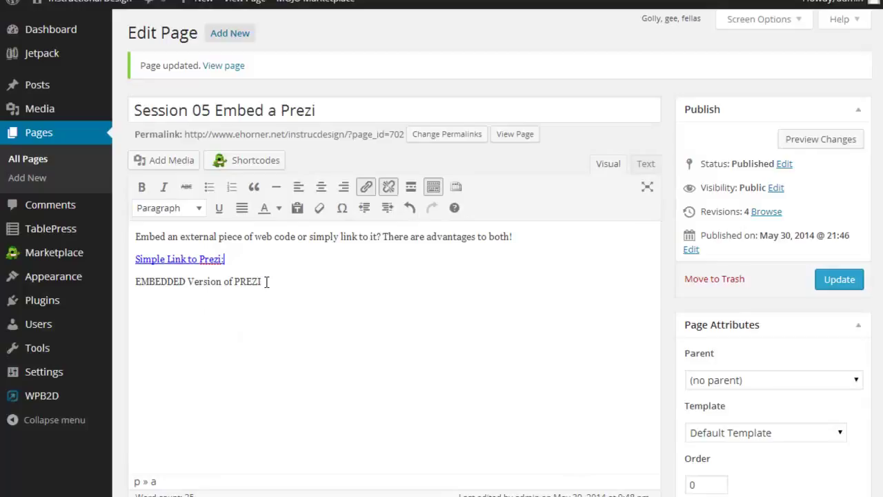
click(851, 279)
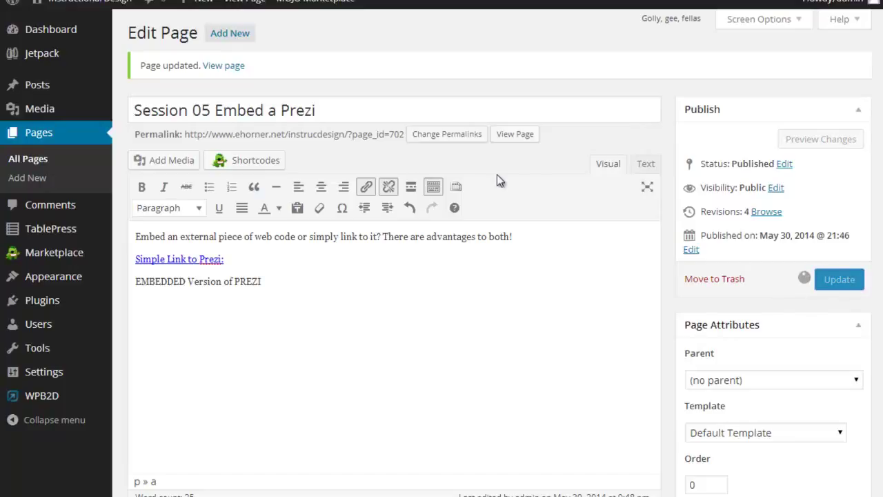
click(227, 68)
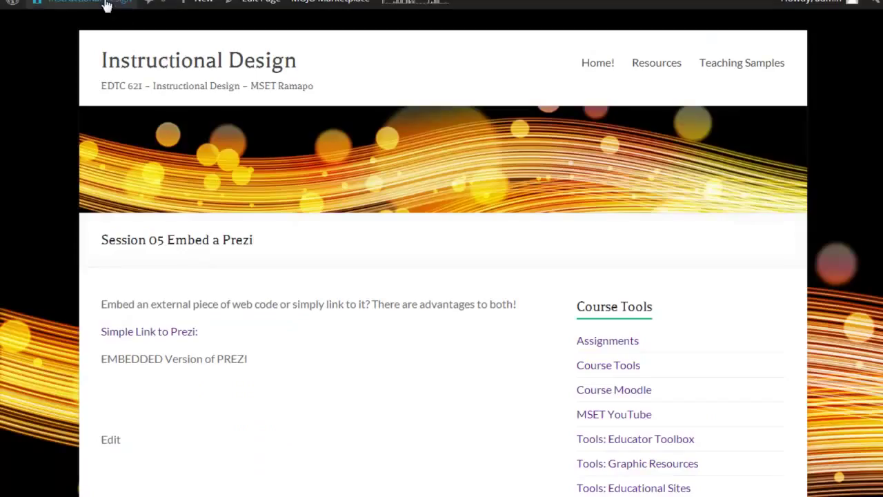
mouse_move(73, 3)
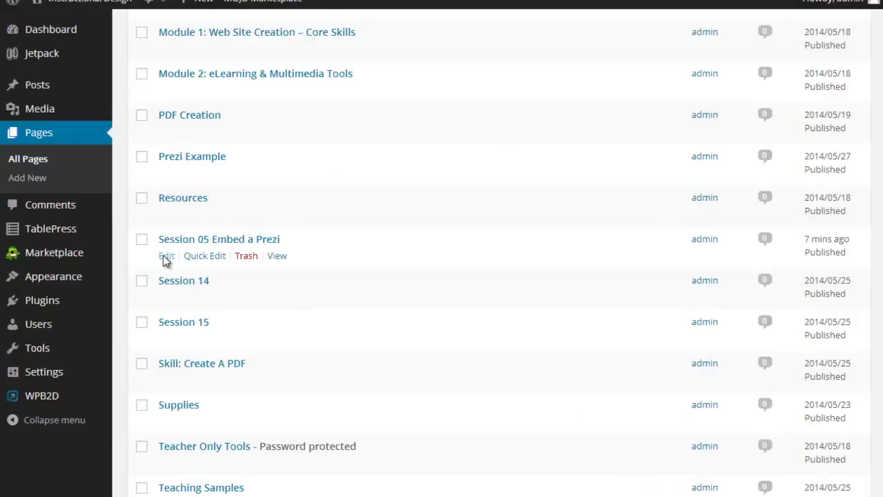
click(166, 256)
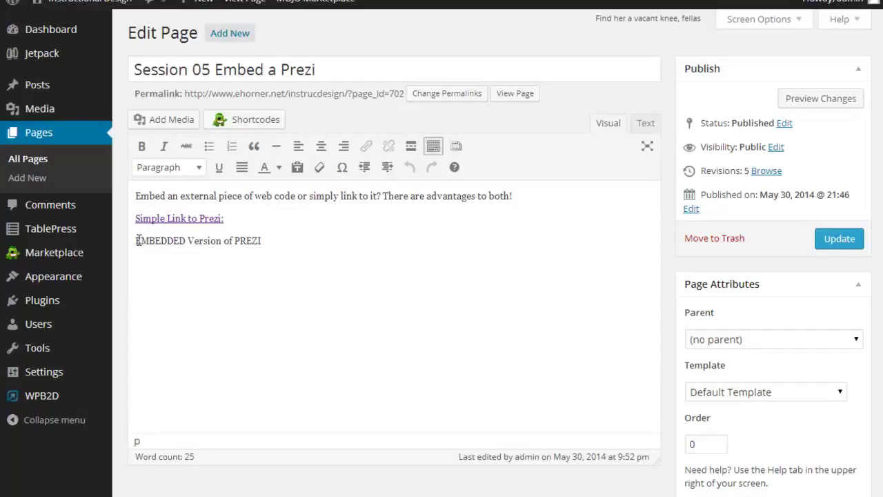
- Add an empty line below 'EMBEDDED Version of PREZI', then switch to the Prezi tab
drag(137, 240, 292, 241)
click(291, 241)
key(Return)
key(ctrl+Tab)
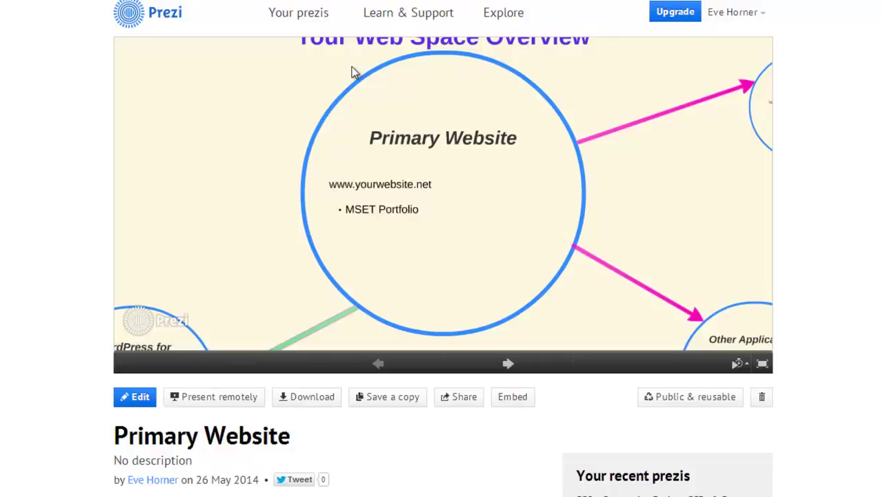
- Copy the prezi's 550 × 400 iframe embed code and close the Embed prezi dialog
click(511, 397)
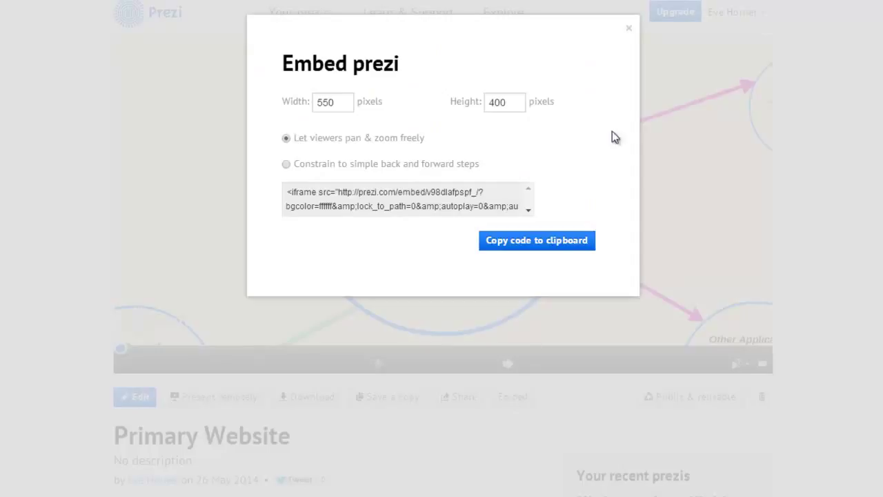
click(629, 28)
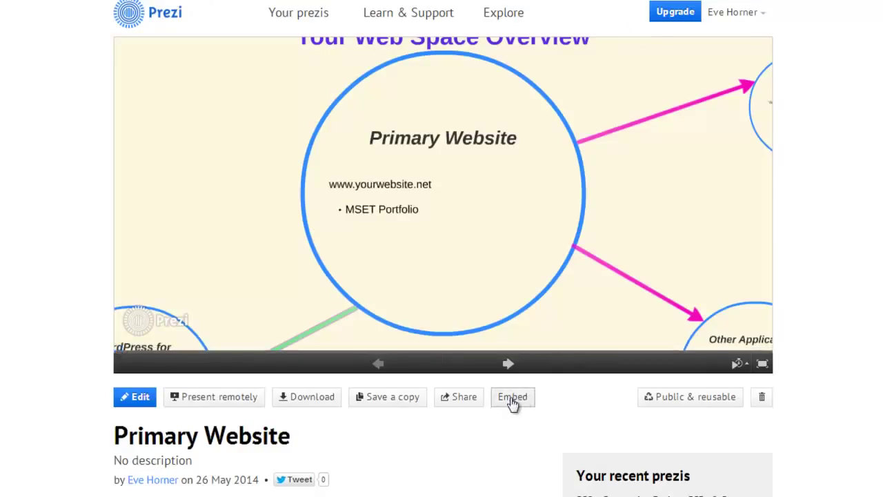
click(512, 404)
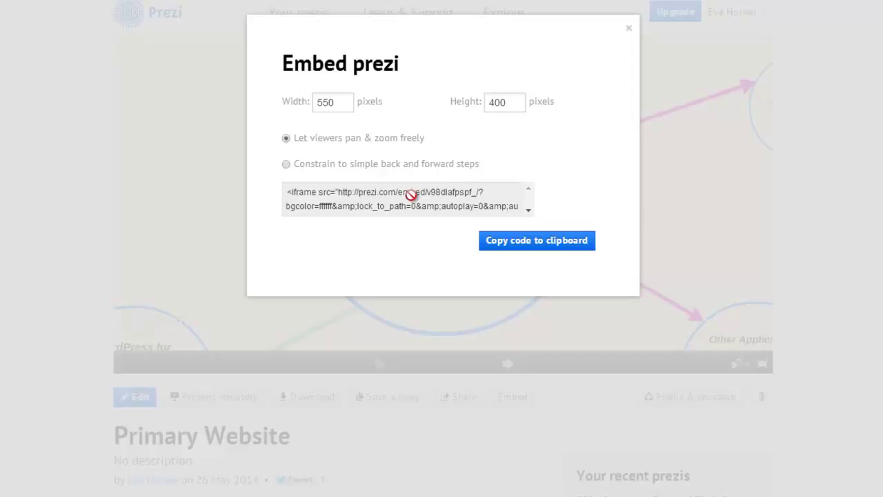
click(537, 246)
click(629, 28)
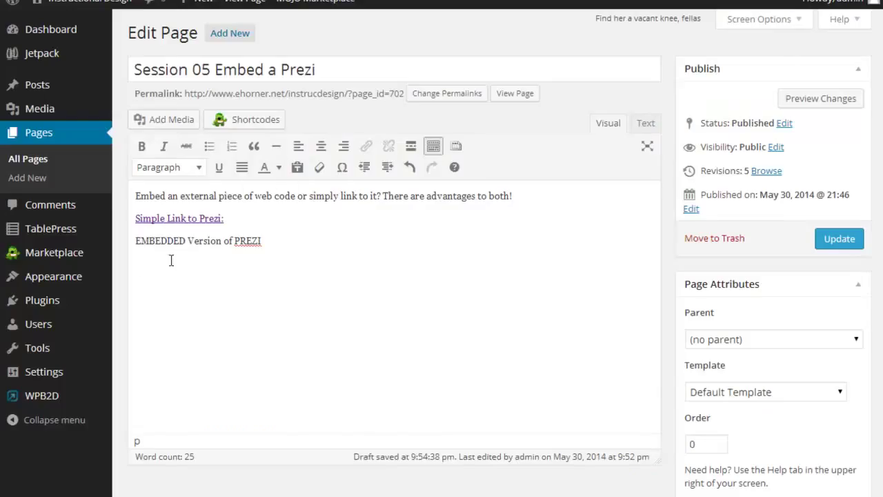
- In the page's Text view, paste the 550 × 400 Prezi iframe code below 'EMBEDDED Version of PREZI'
click(168, 263)
click(645, 124)
click(166, 254)
key(Return)
key(Return)
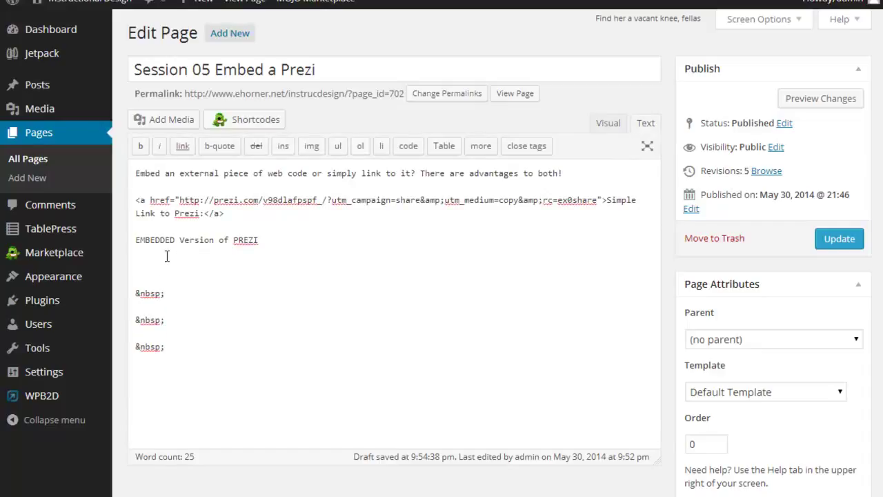
key(ctrl+v)
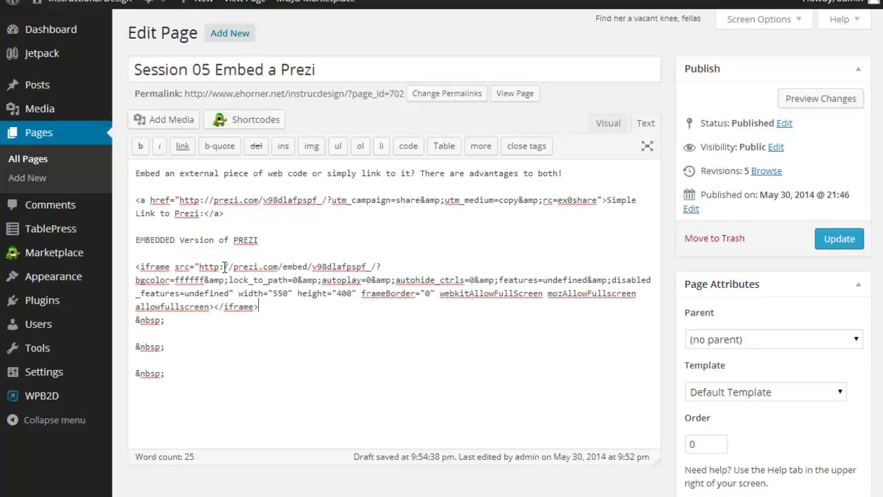
key(Return)
key(Return)
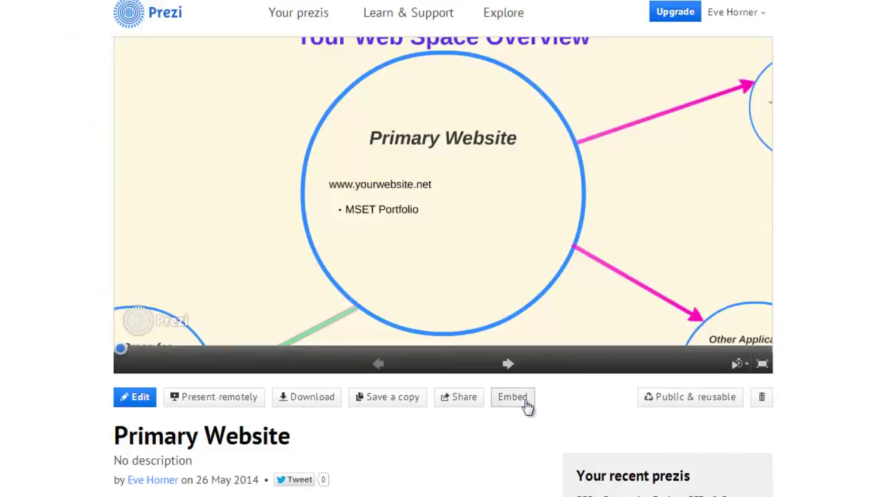
- Check the Prezi embed options once more and close them
click(525, 401)
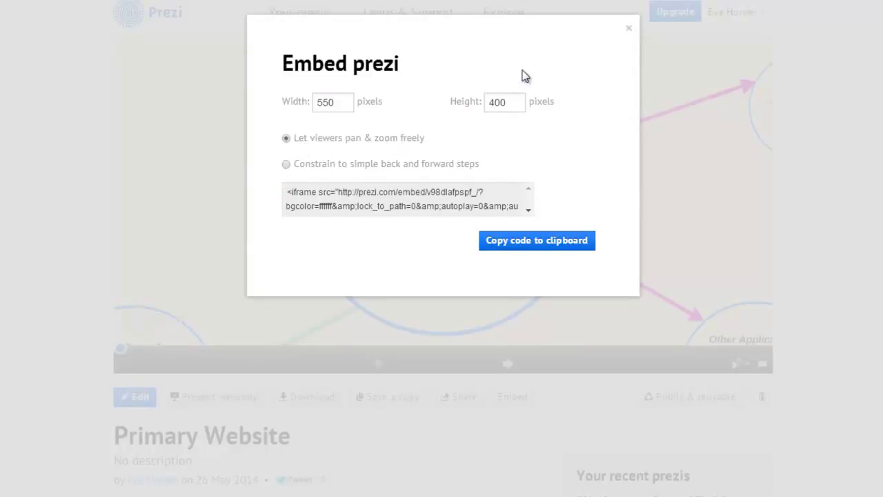
click(628, 30)
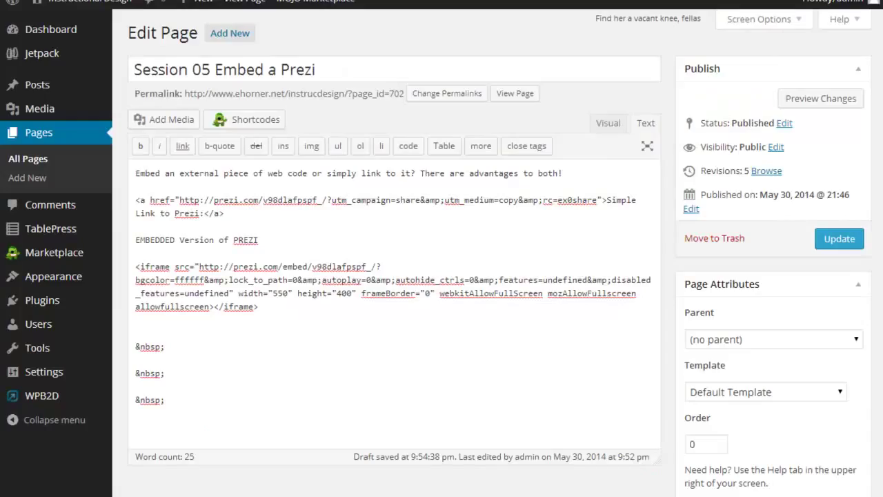
- Return to the Visual view and update the page containing the embedded prezi
click(611, 123)
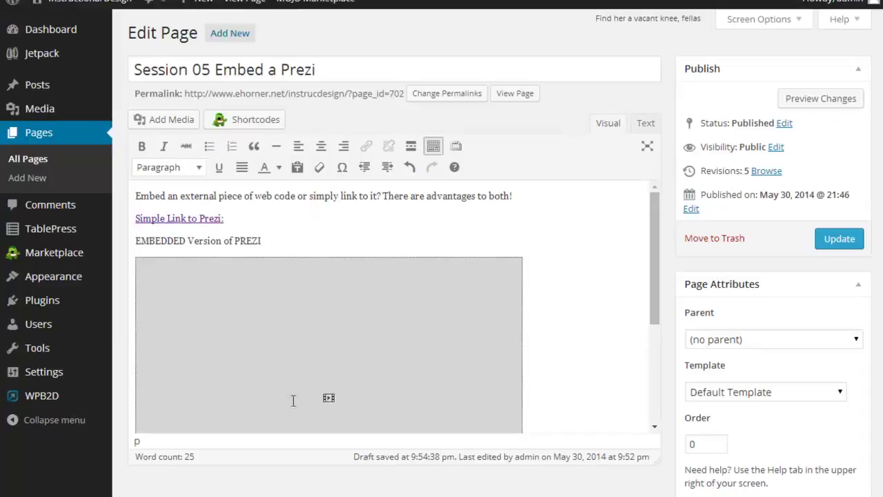
click(827, 241)
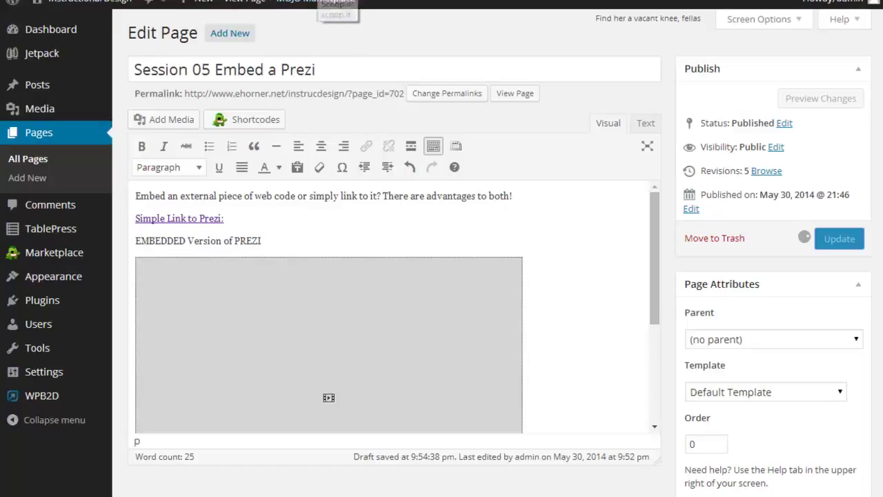
mouse_move(75, 10)
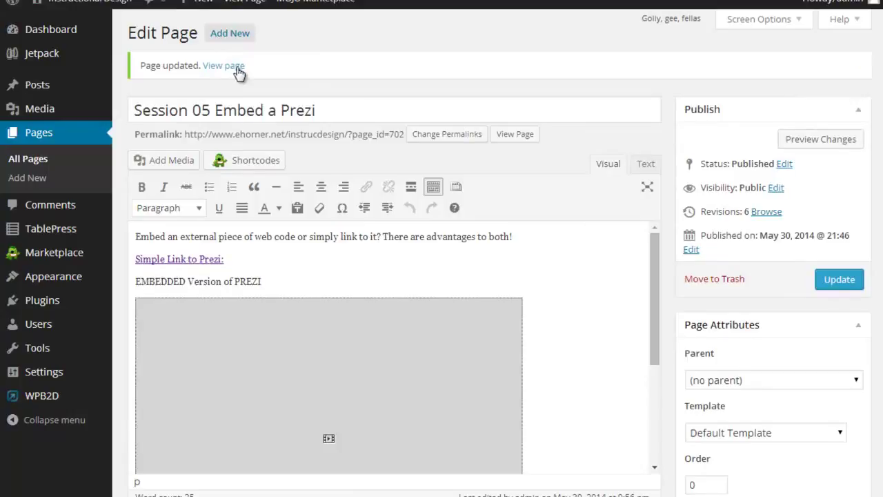
click(237, 71)
scroll(444, 254, down, 3)
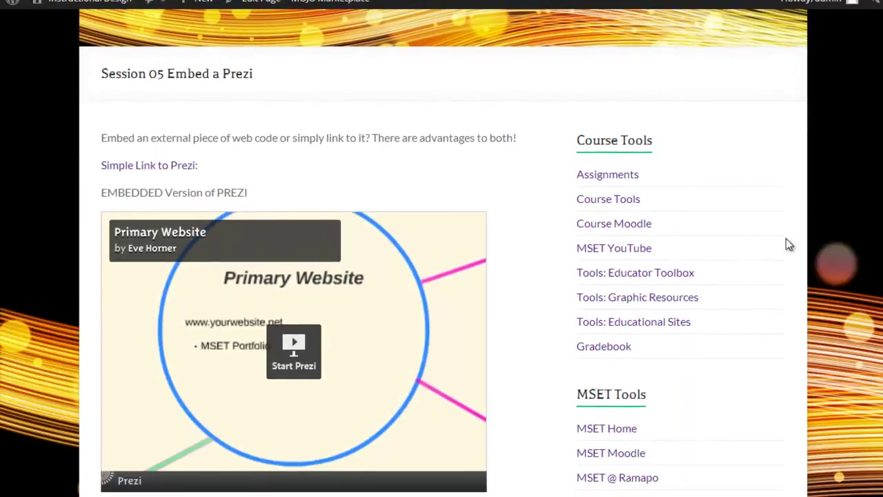